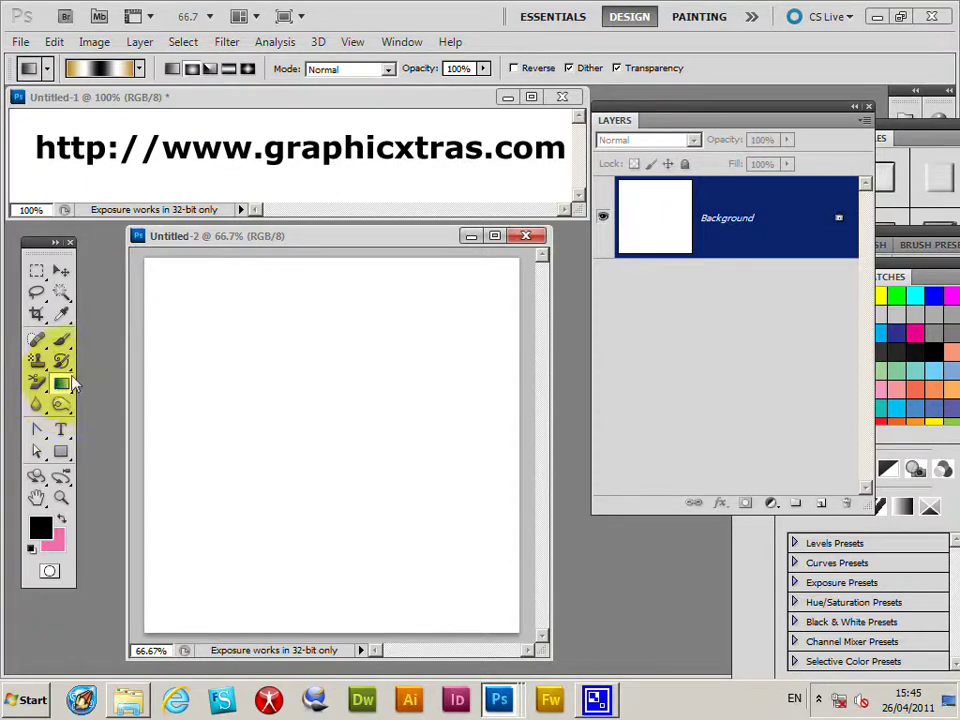
Choose the red gradient preset from the options-bar gradient picker
left_click(140, 69)
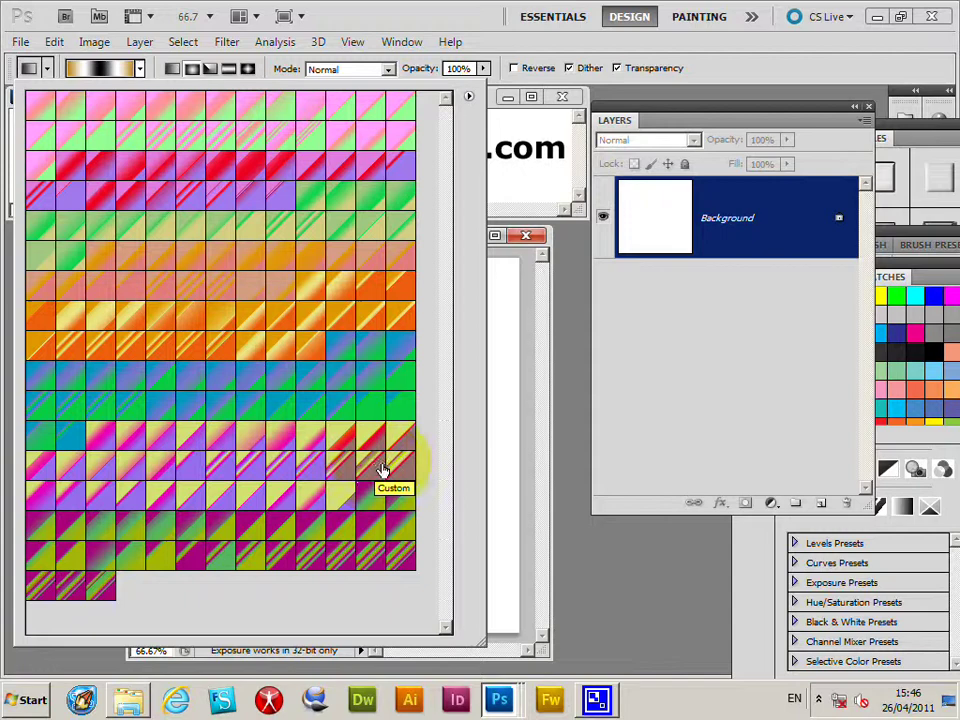
left_click(572, 392)
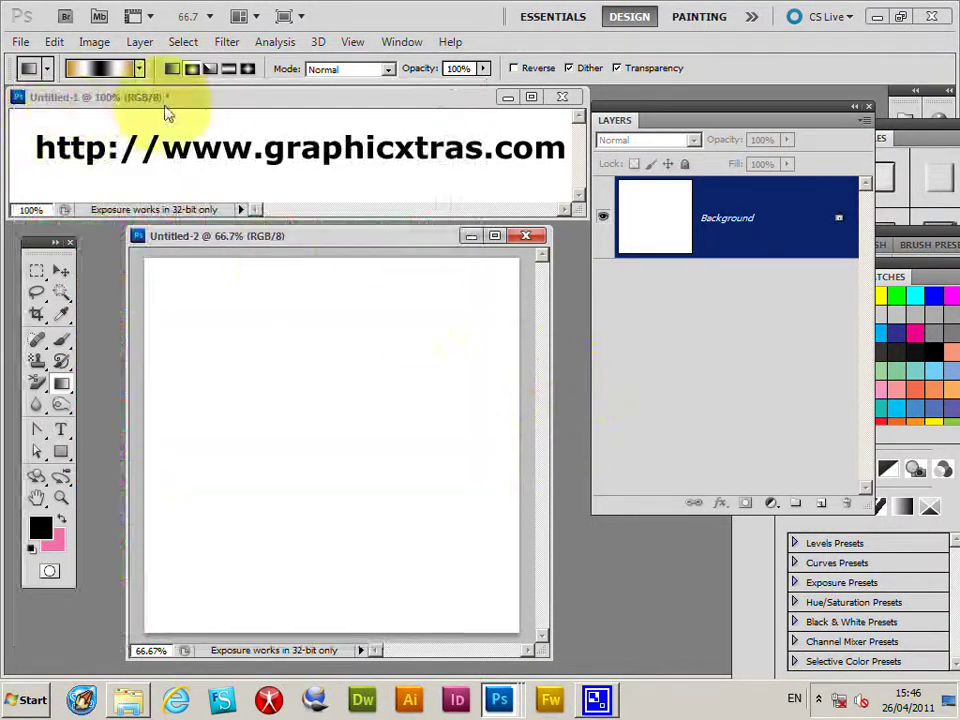
left_click(140, 68)
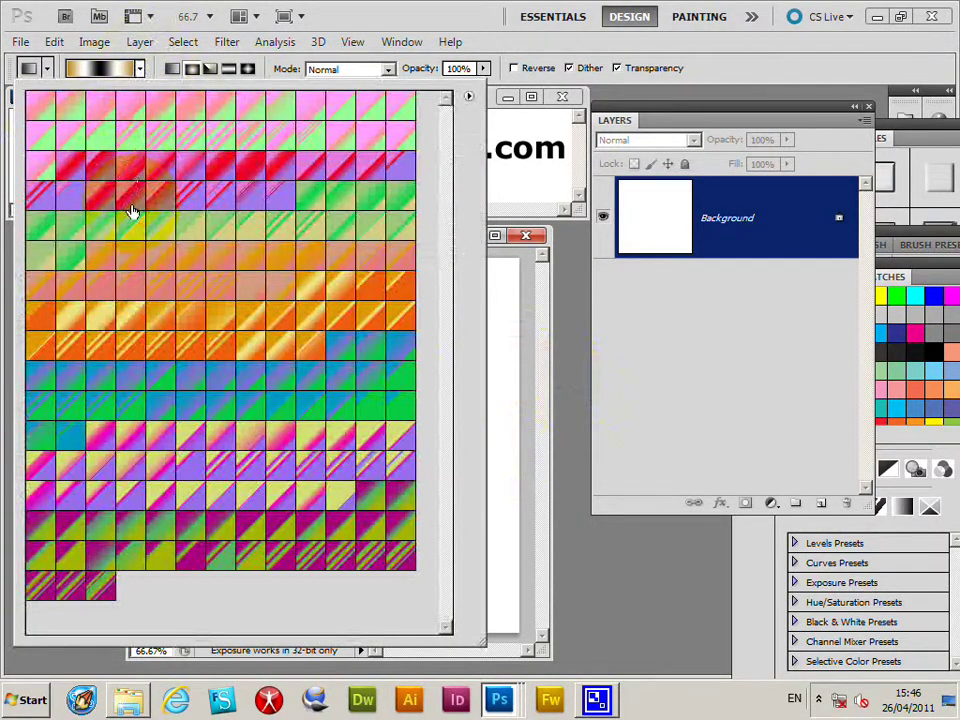
left_click(639, 362)
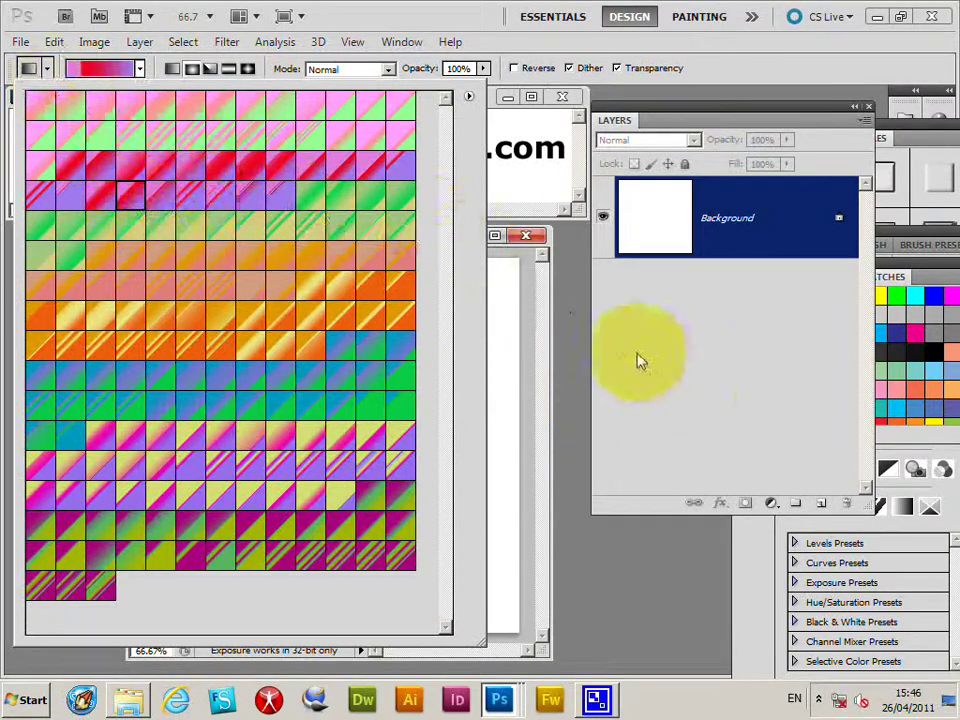
In the Gradient Editor, slide the red colour stop further to the right
left_click(113, 80)
left_click_drag(713, 182, 445, 184)
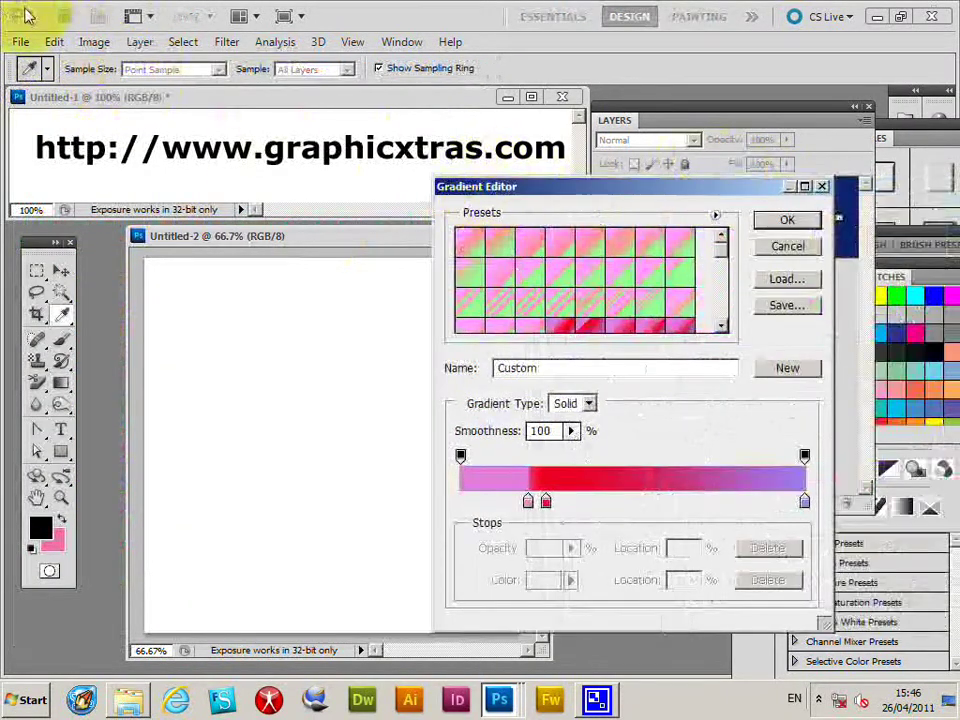
left_click(787, 220)
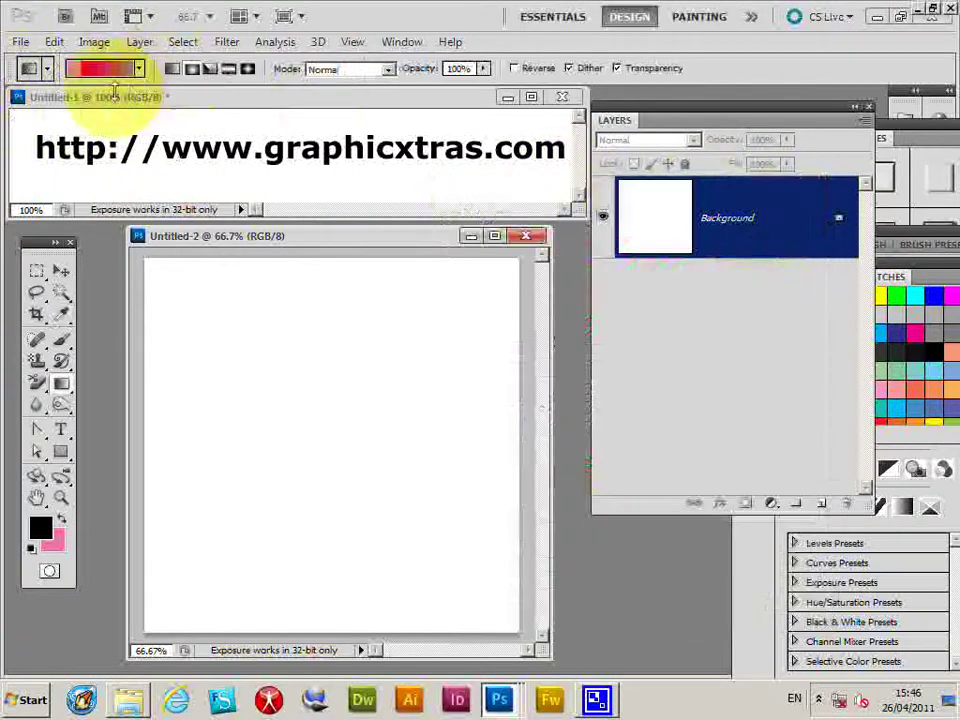
left_click(92, 68)
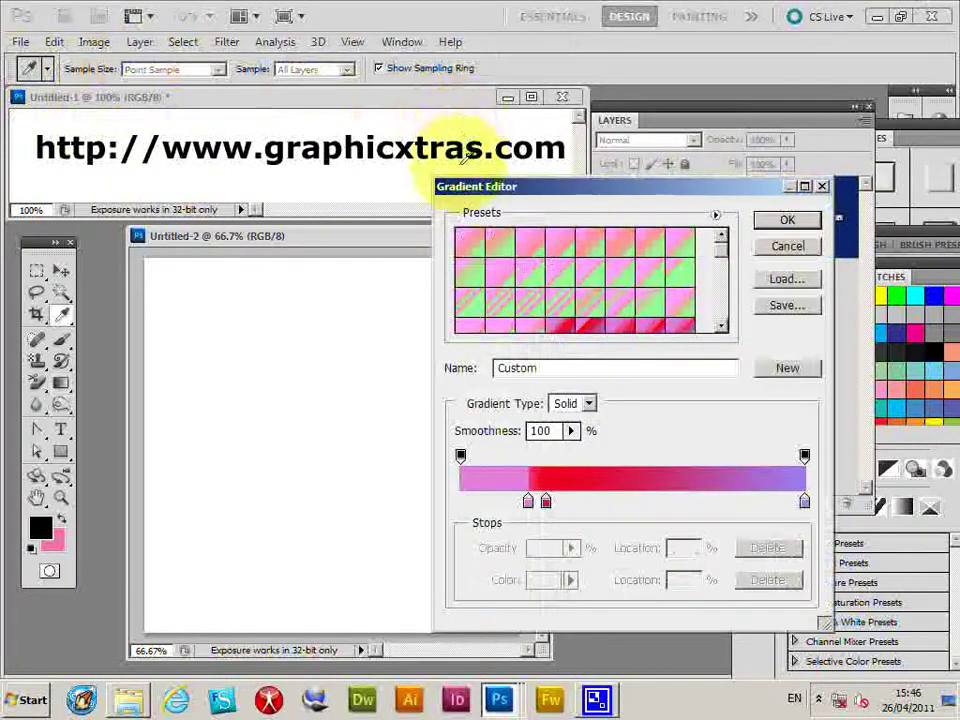
left_click_drag(510, 189, 400, 175)
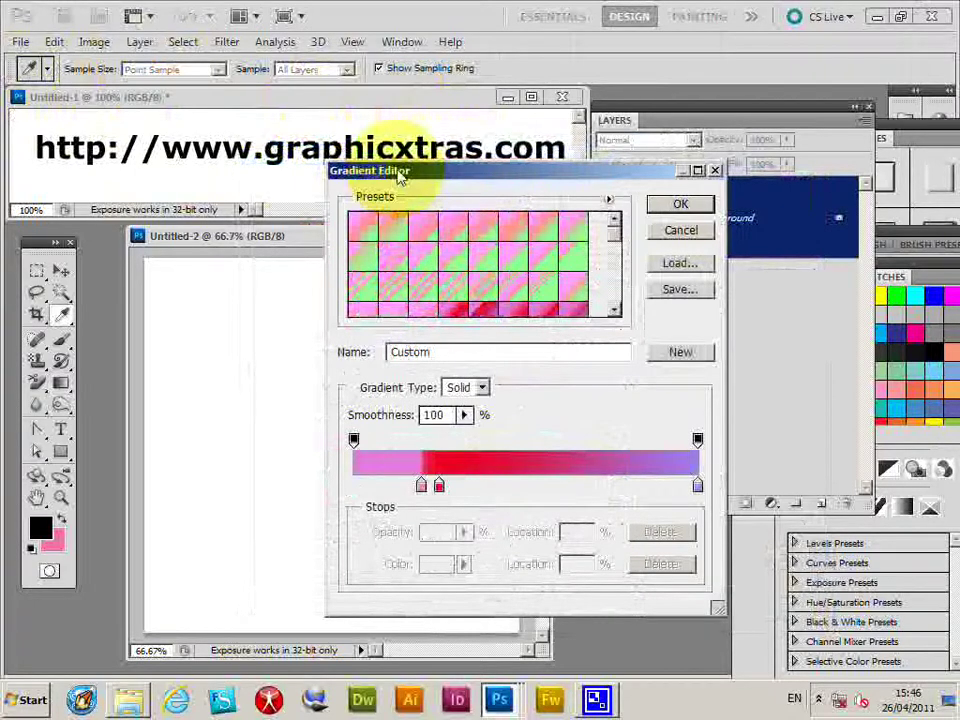
left_click_drag(467, 176, 508, 166)
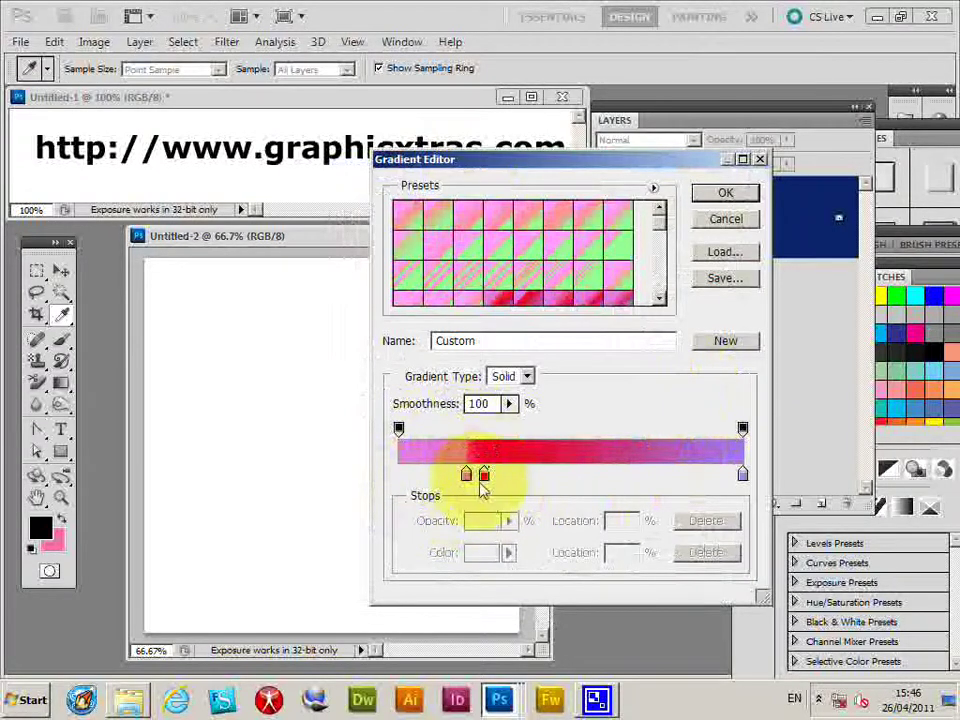
left_click_drag(485, 480, 600, 490)
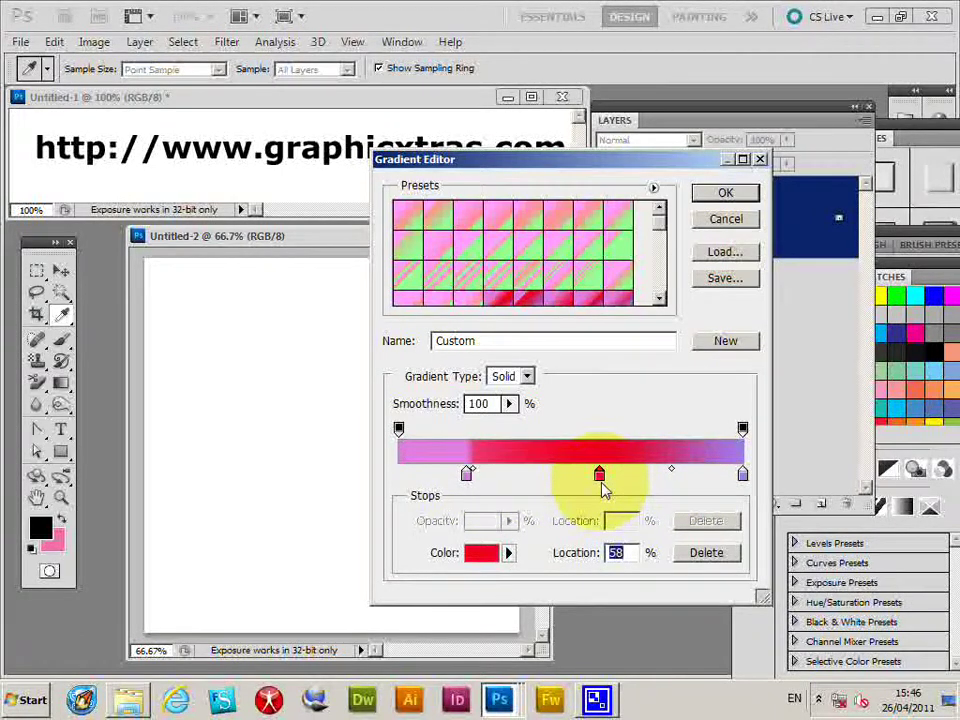
left_click_drag(599, 483, 661, 483)
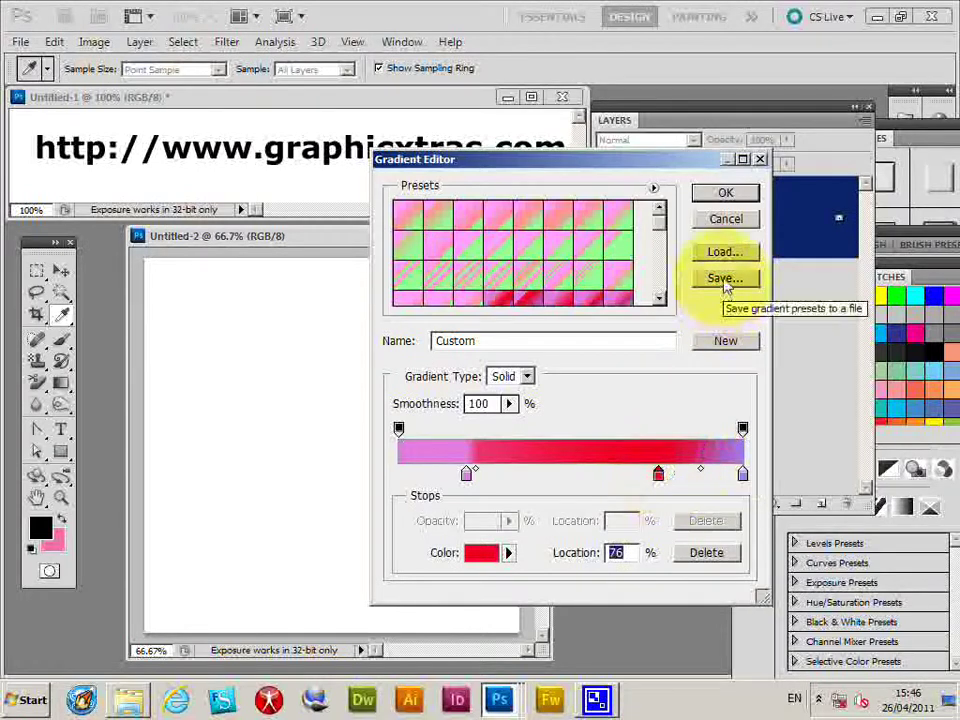
Accept the edited gradient and drag a radial gradient across the canvas
left_click(724, 193)
left_click_drag(244, 374, 240, 370)
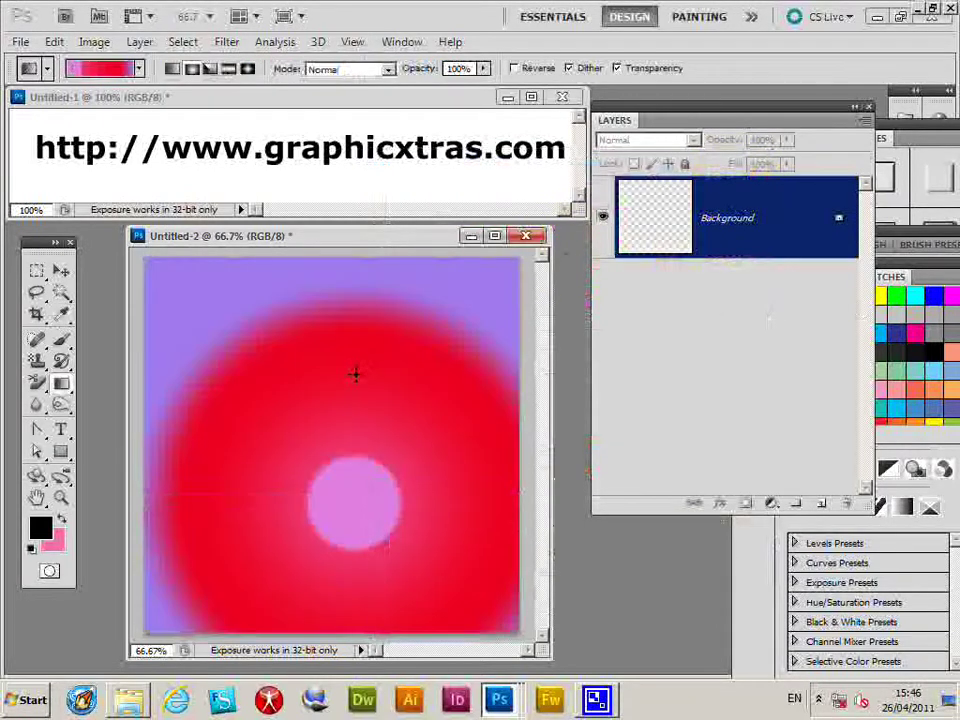
left_click_drag(253, 294, 312, 484)
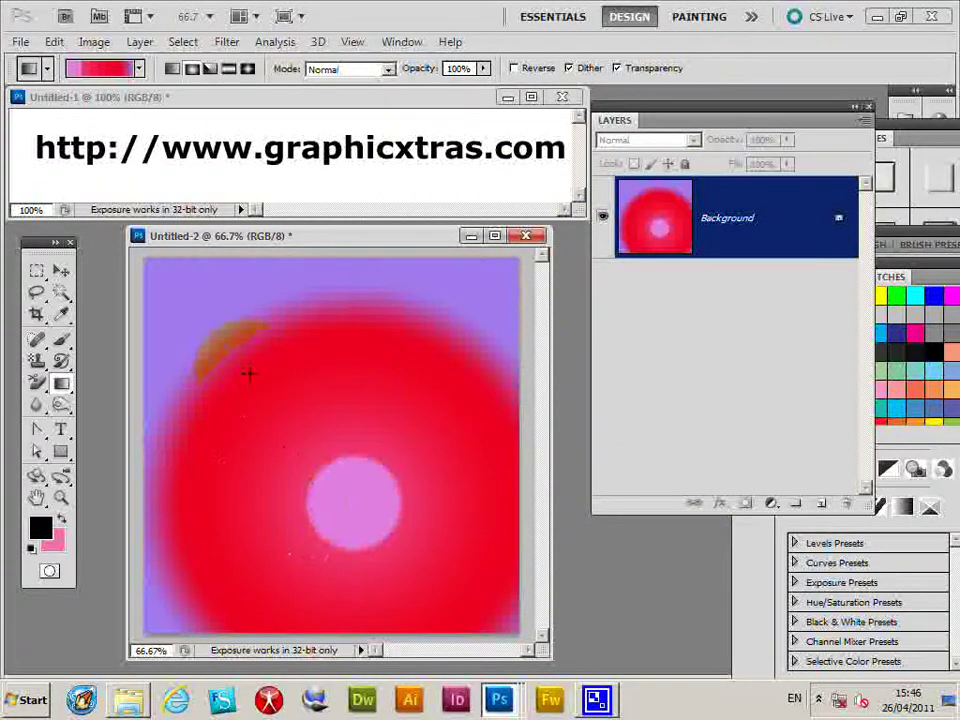
Delete the pink stop at 20%, move the red stop left and the midpoint to 24%
left_click(84, 68)
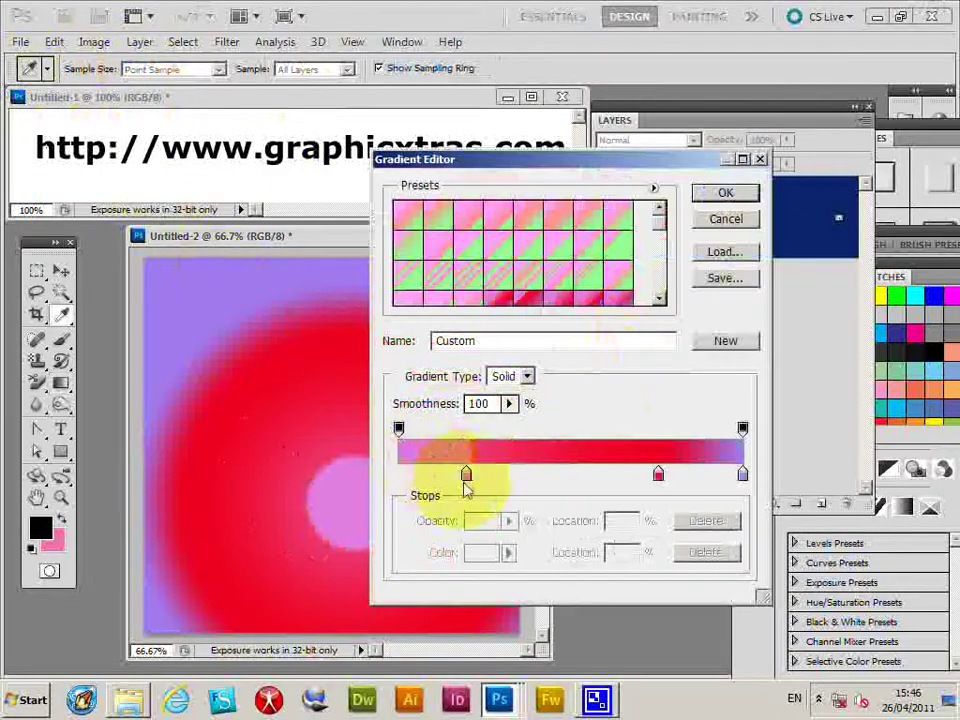
left_click(467, 475)
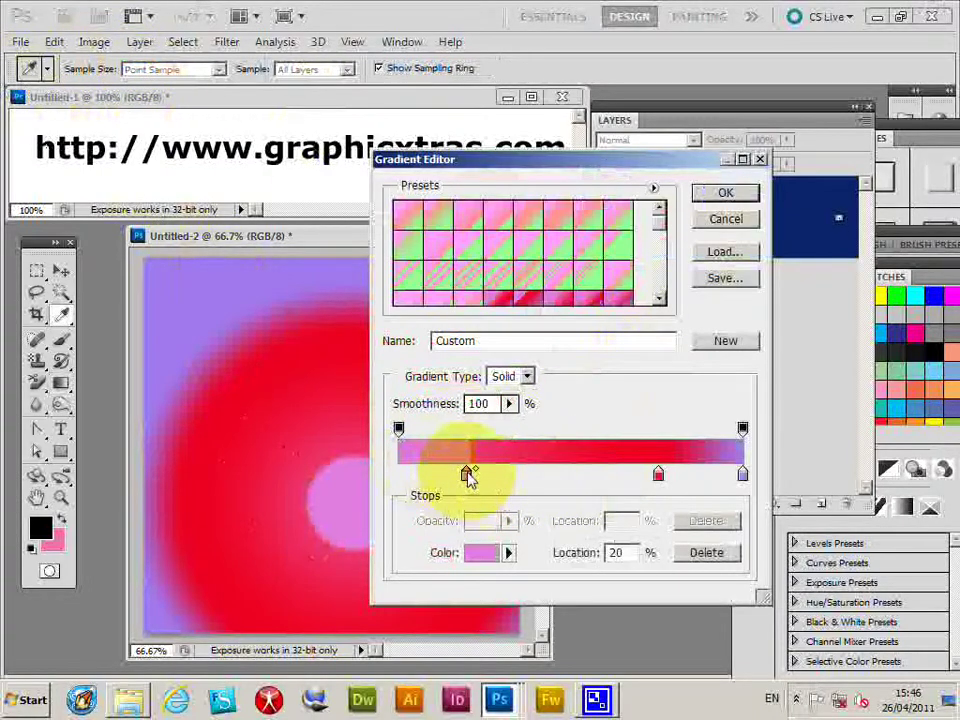
left_click_drag(470, 479, 474, 502)
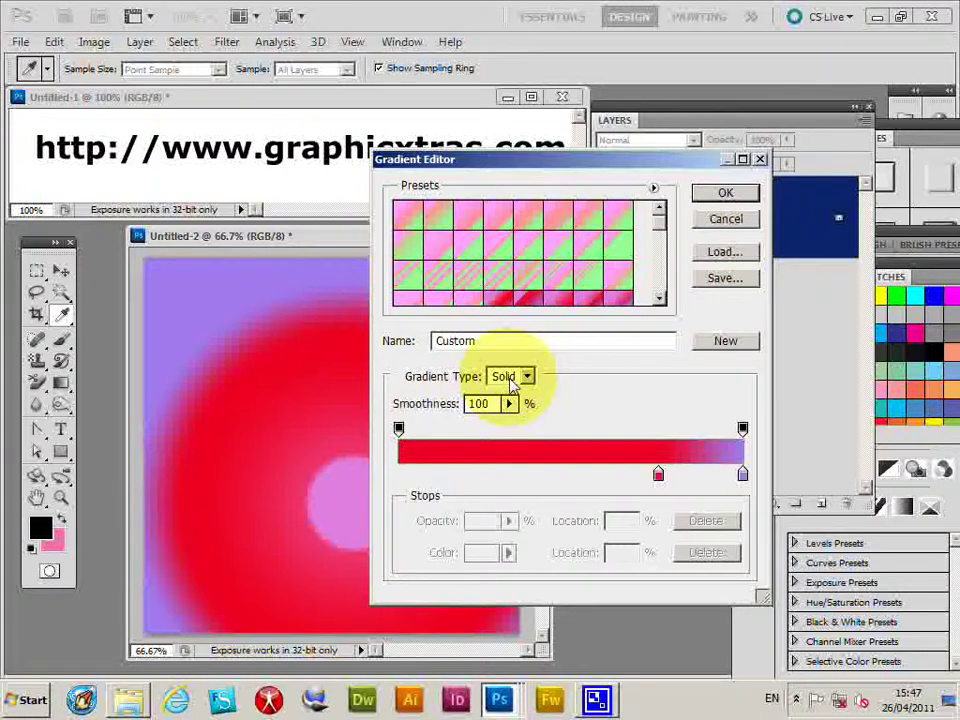
left_click_drag(658, 474, 431, 477)
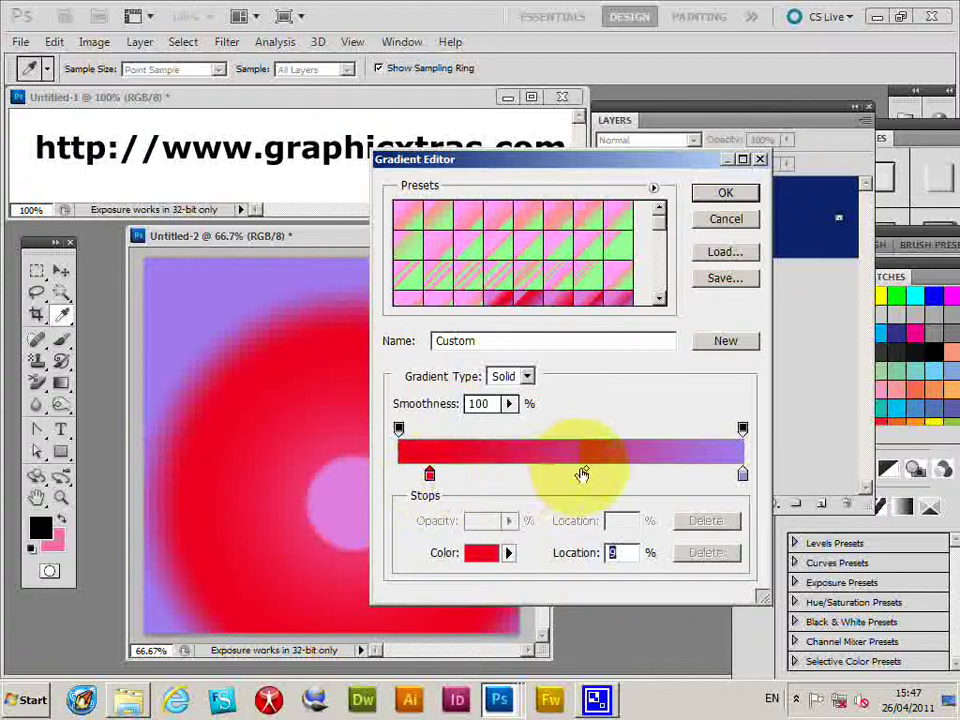
left_click(587, 469)
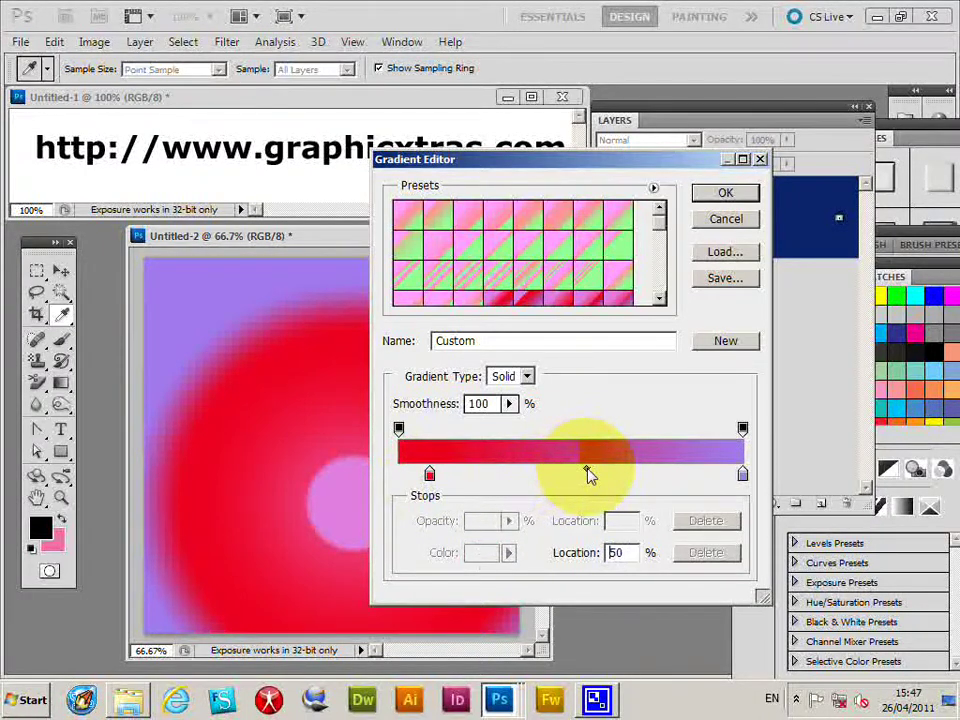
left_click_drag(587, 470, 452, 471)
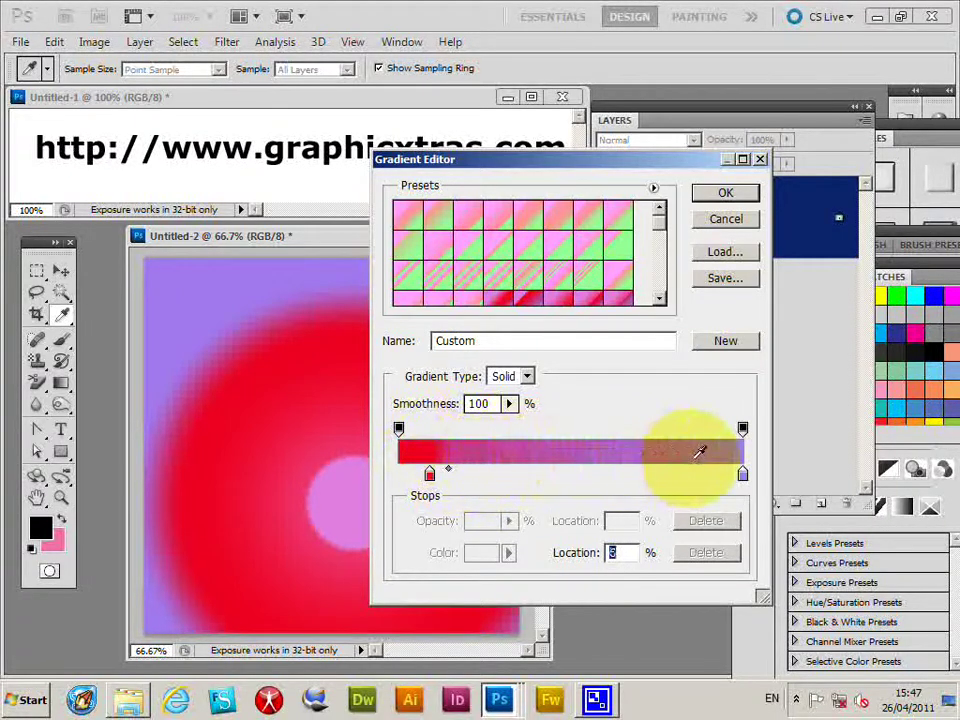
Accept the gradient, step back the previous fill, and redraw it centred lower right
left_click(725, 192)
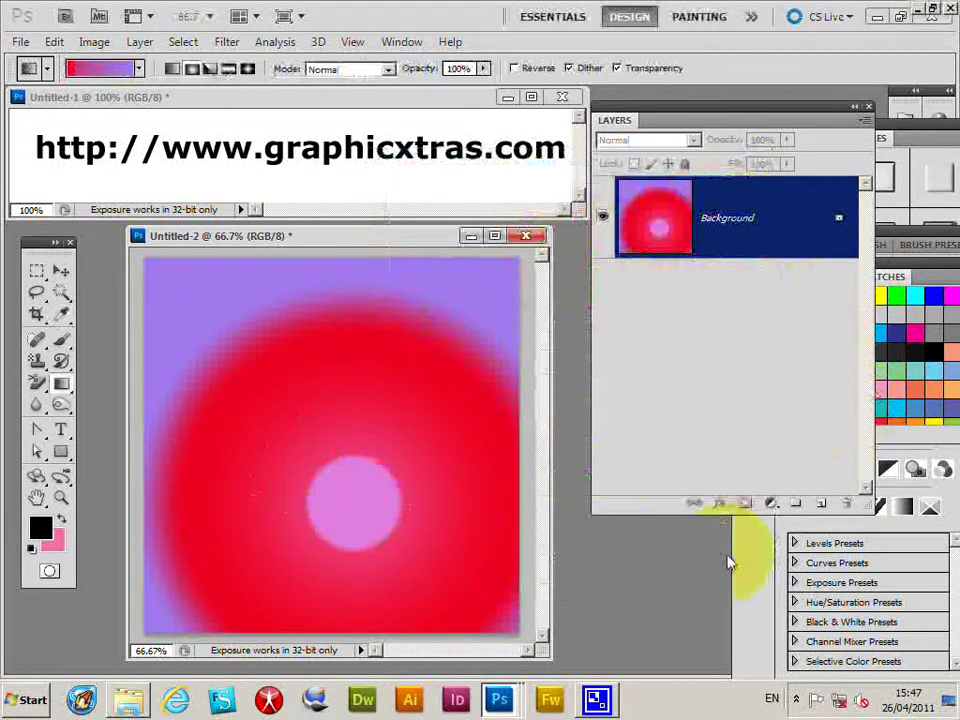
left_click(54, 42)
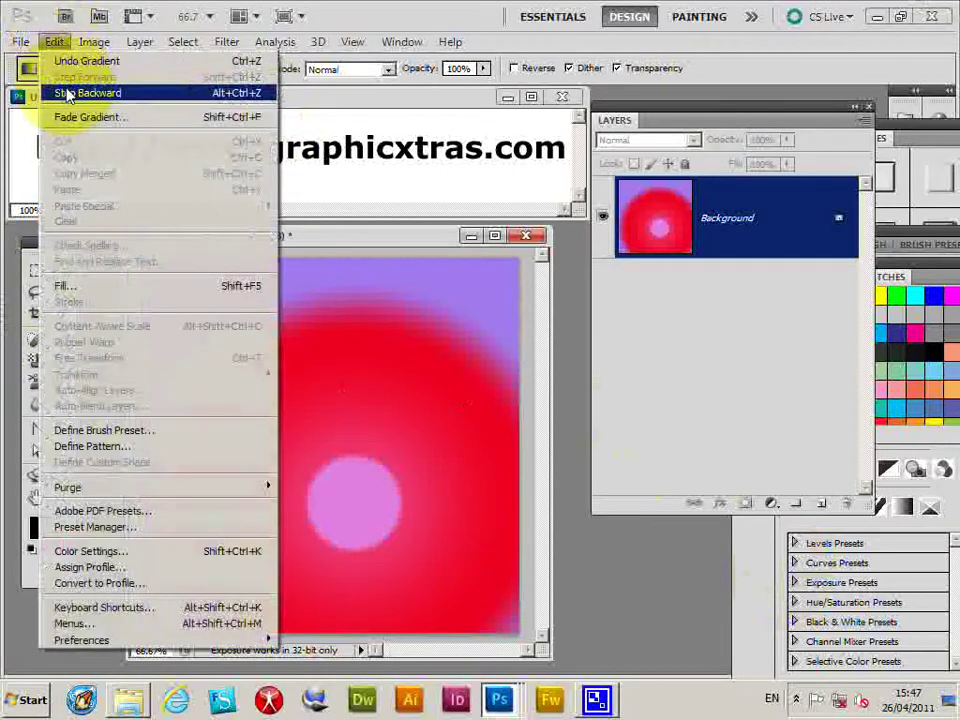
left_click(67, 93)
left_click_drag(420, 482, 324, 377)
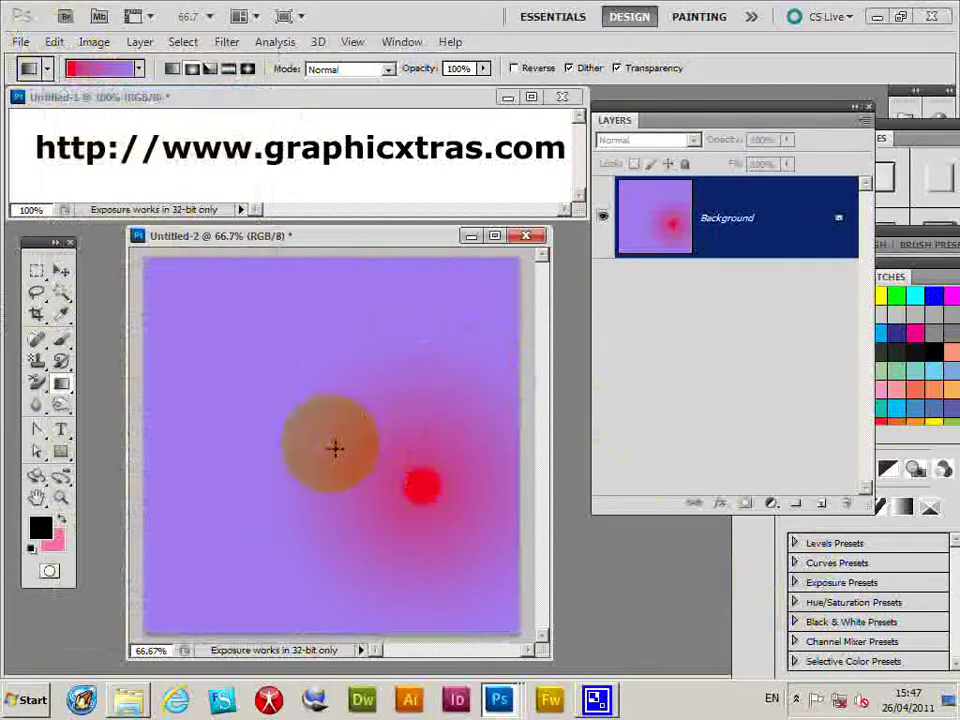
Move the red stop to 40% and add a blue colour stop at 75%
left_click(91, 74)
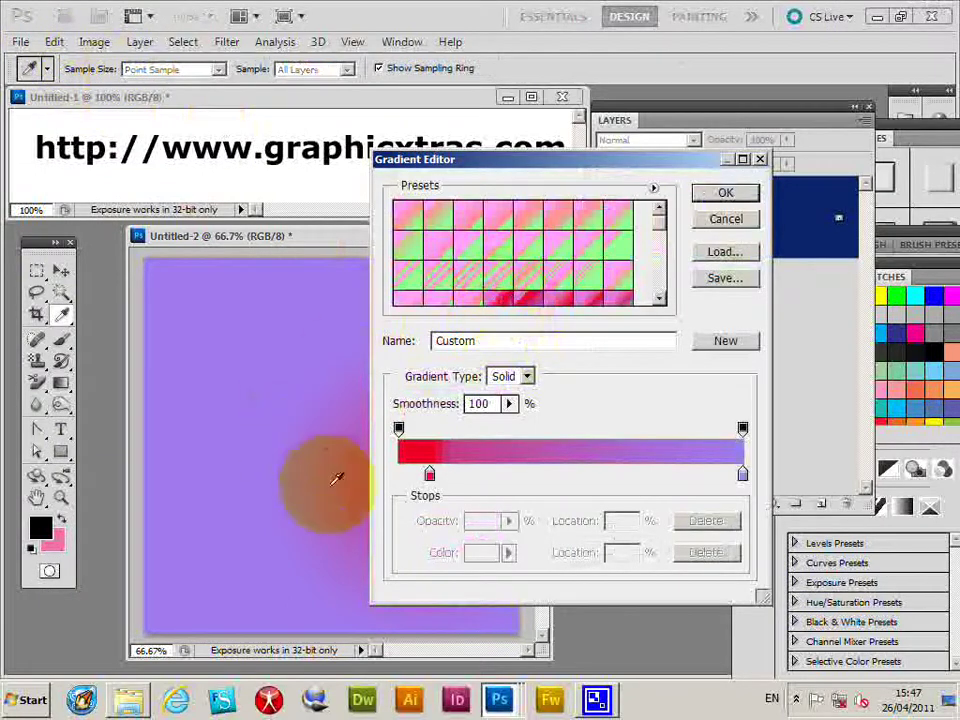
left_click_drag(429, 474, 604, 476)
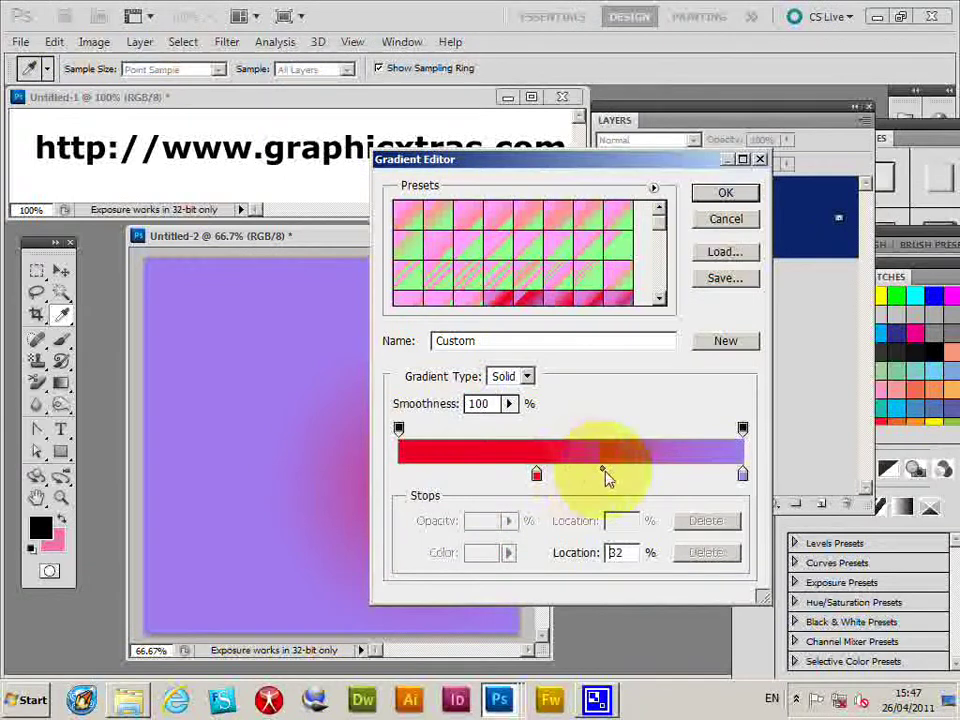
left_click(656, 476)
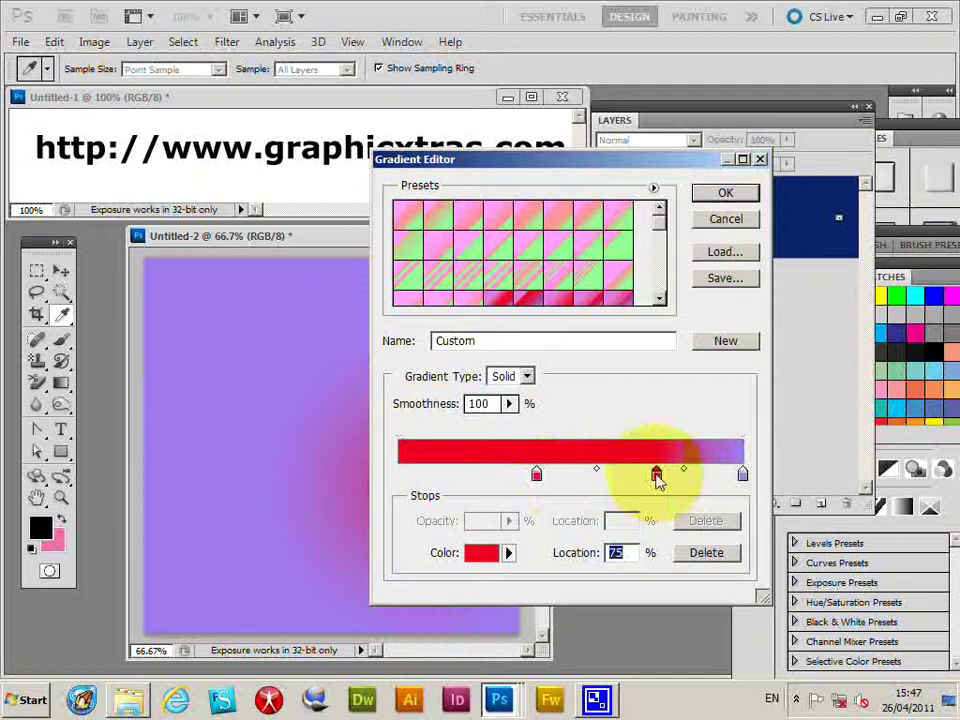
double_click(656, 474)
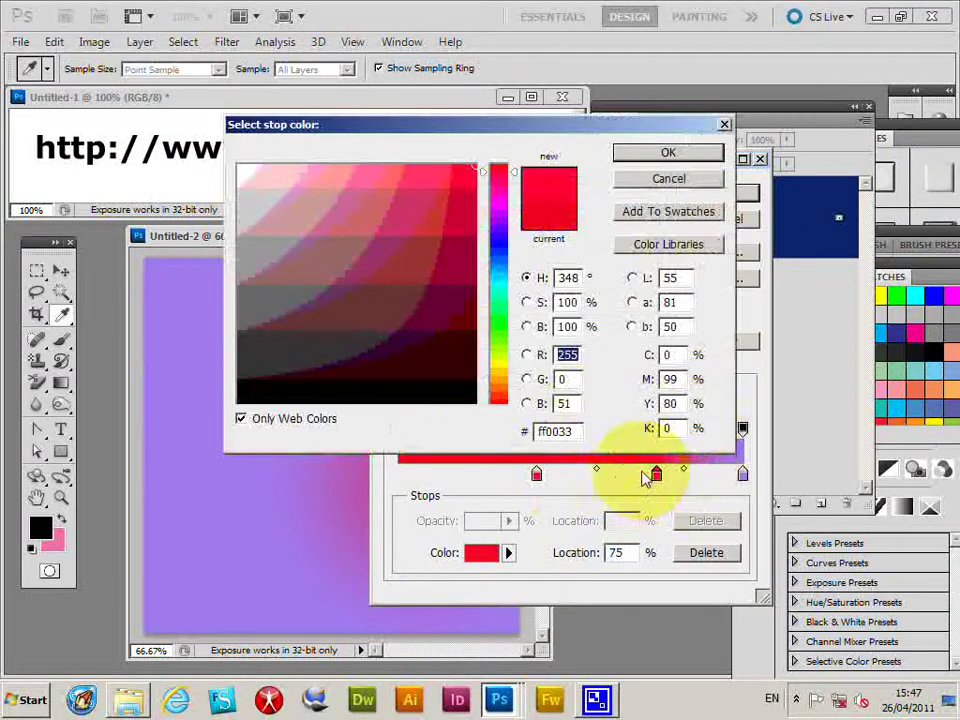
left_click(498, 244)
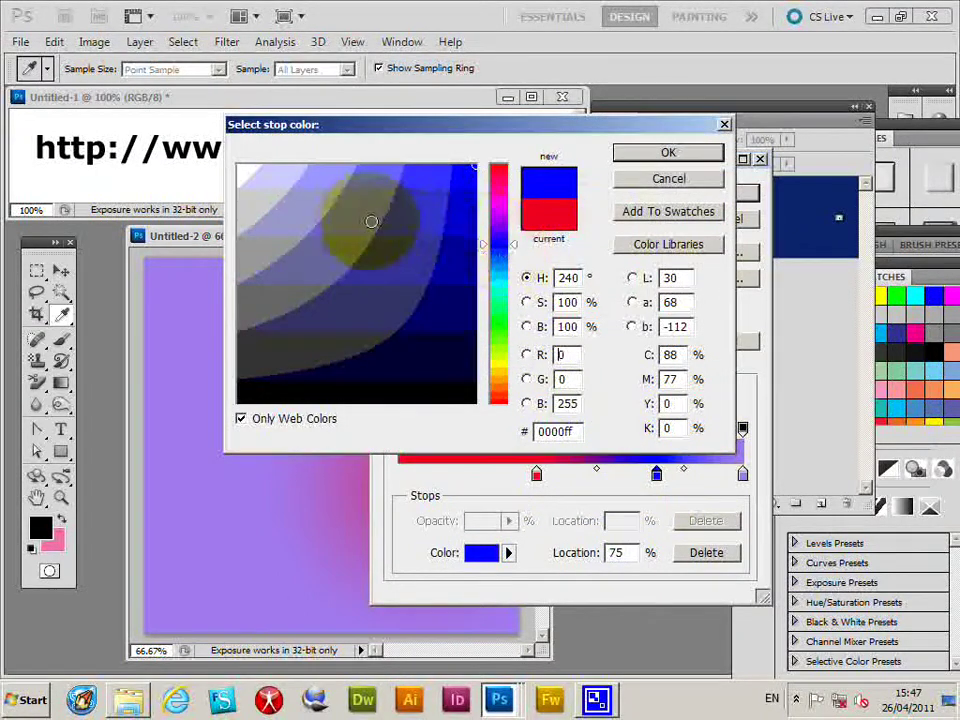
left_click(668, 154)
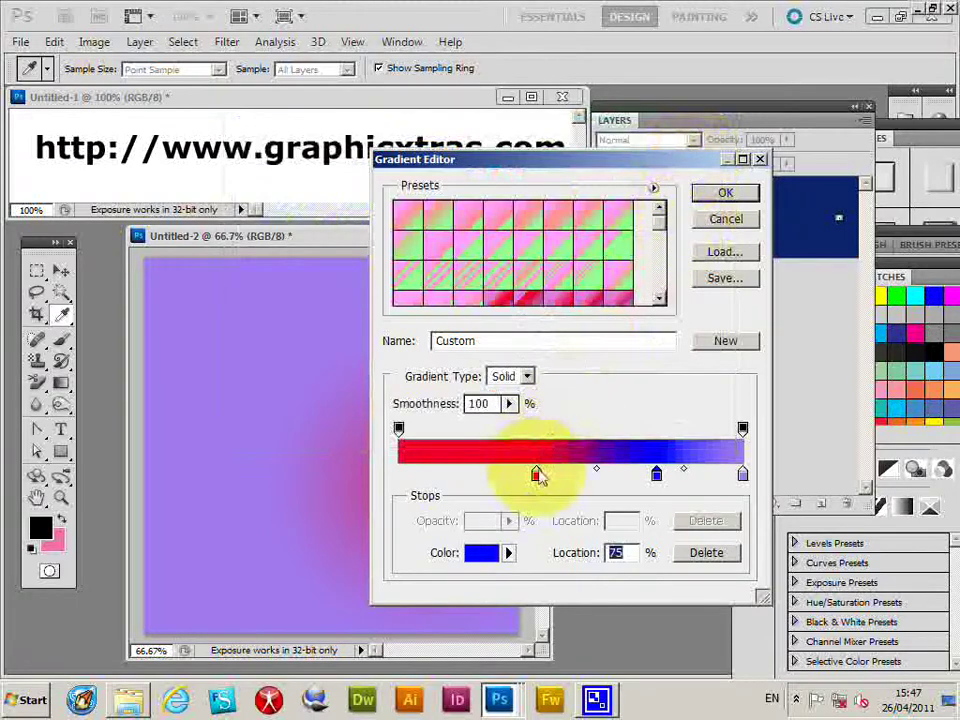
Shift red further left, blue to about 50%, and add a white stop at 76%
left_click_drag(538, 476, 472, 480)
left_click(656, 476)
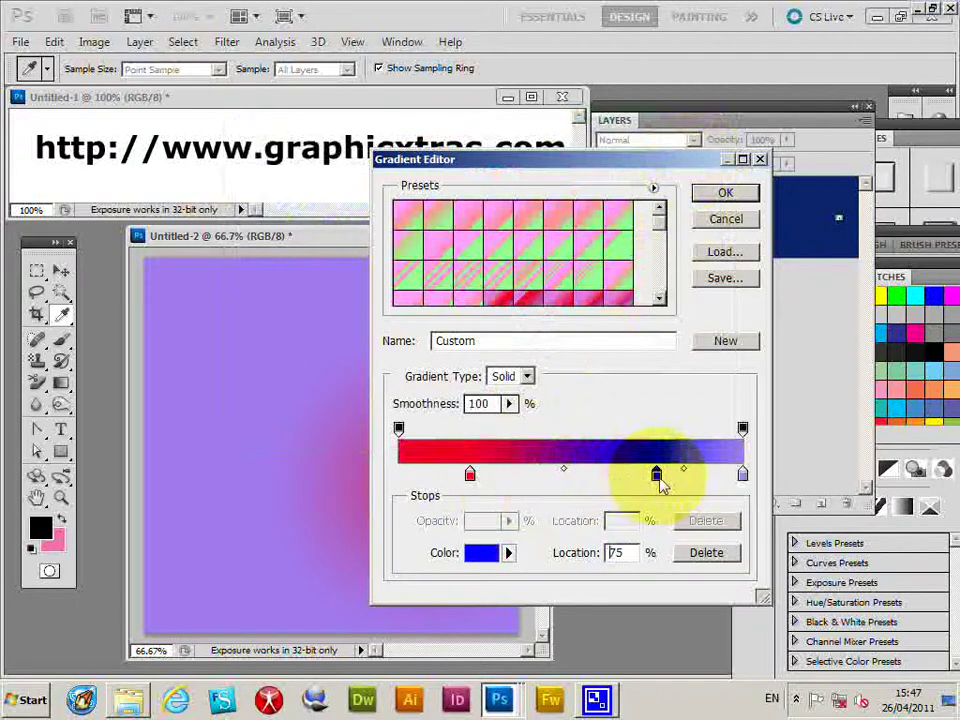
left_click_drag(656, 476, 570, 476)
left_click(659, 476)
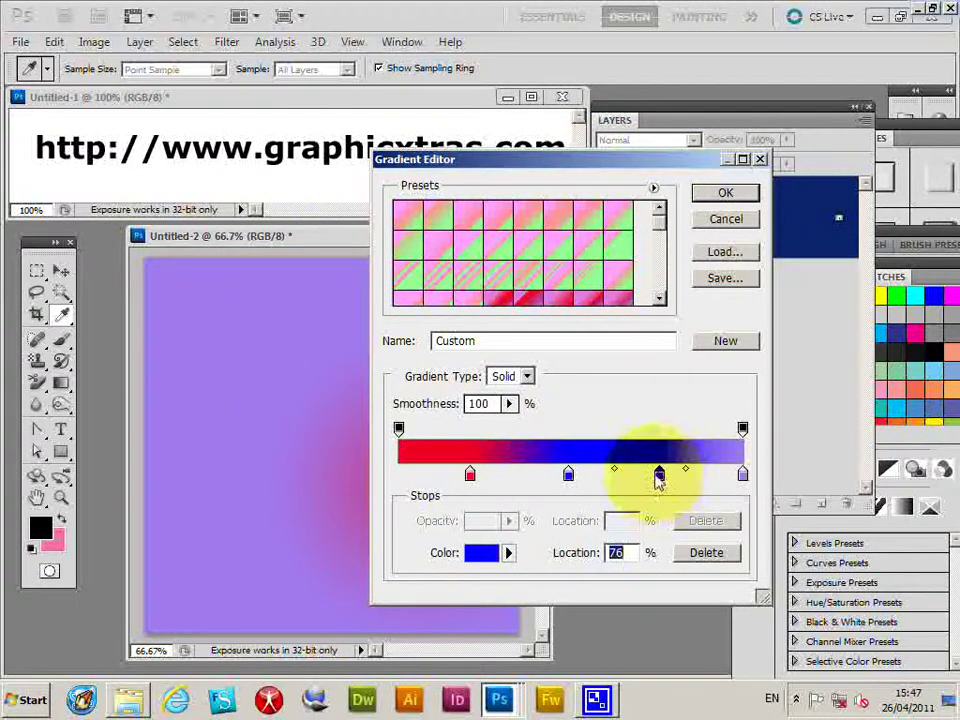
double_click(659, 476)
left_click(239, 167)
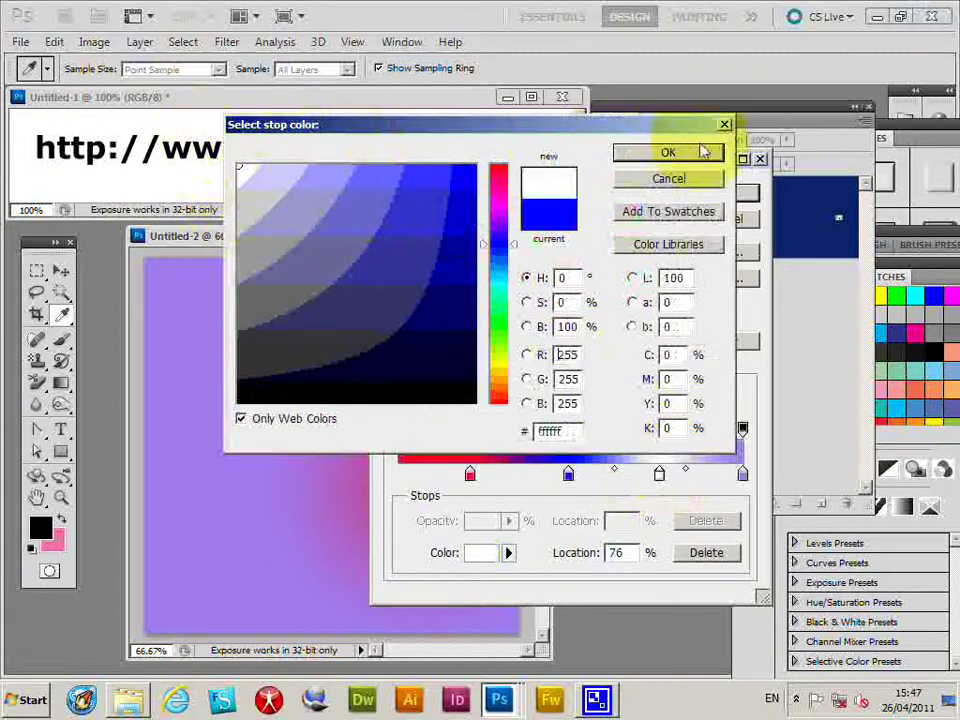
left_click(705, 151)
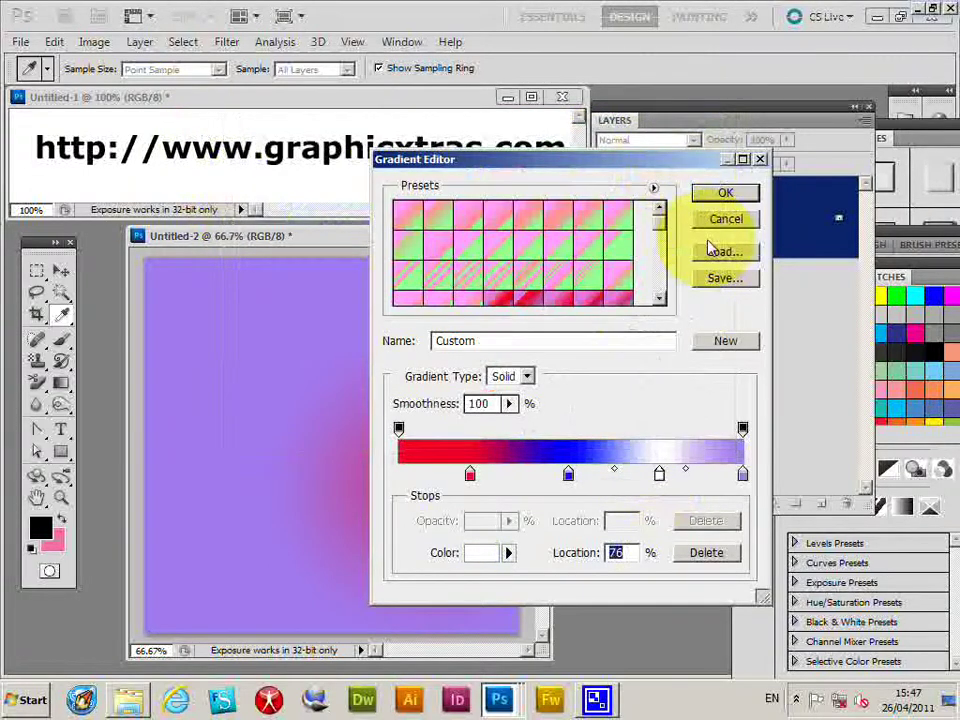
left_click(725, 194)
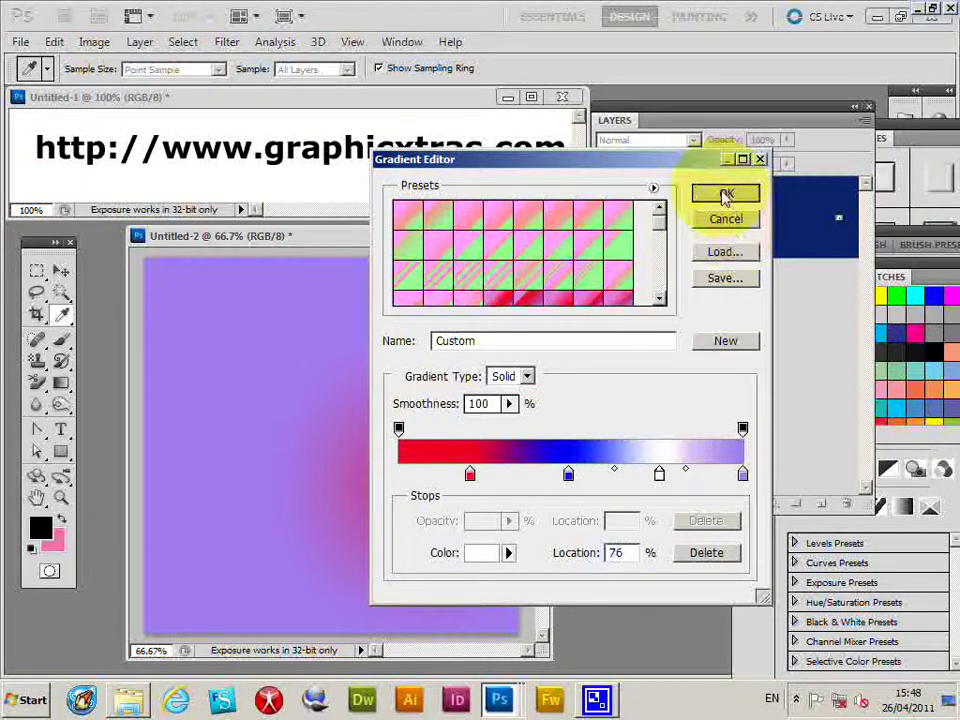
Draw the red-blue-white radial gradient on the canvas and save it as a new preset
left_click_drag(418, 444, 332, 343)
left_click_drag(350, 480, 274, 244)
left_click(95, 68)
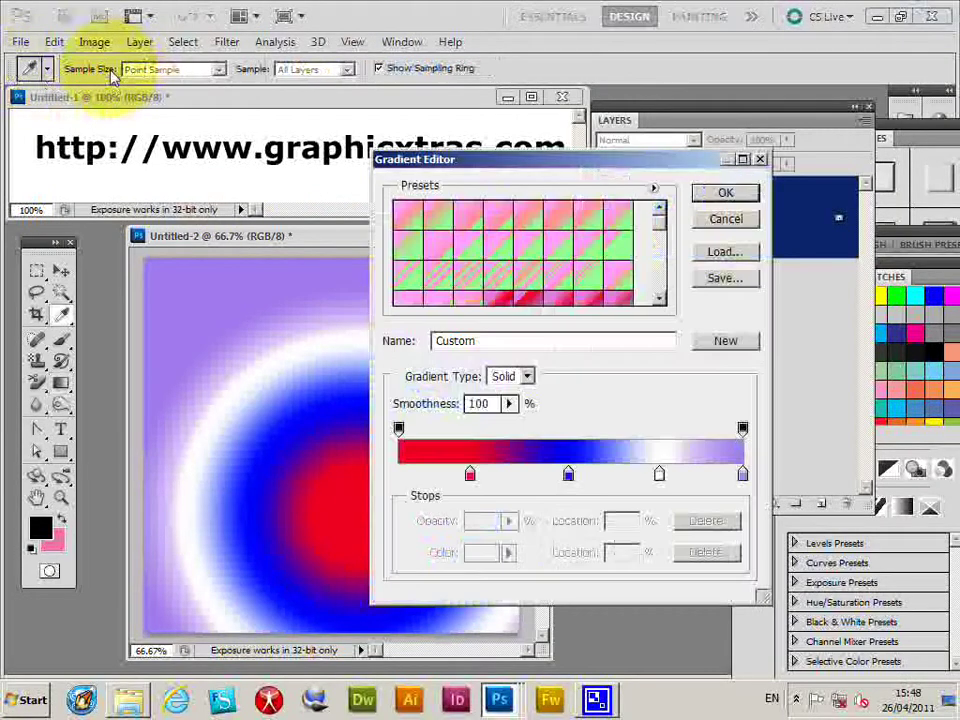
left_click(726, 341)
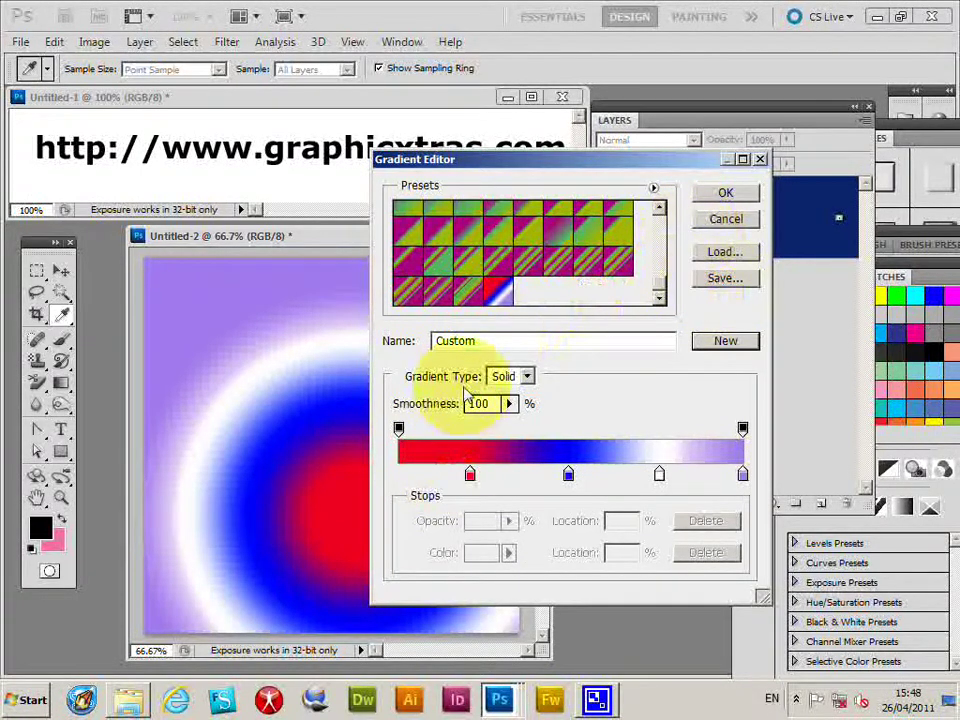
Set the gradient type to Noise, raise the red and green minimums, and use HSB
left_click(526, 377)
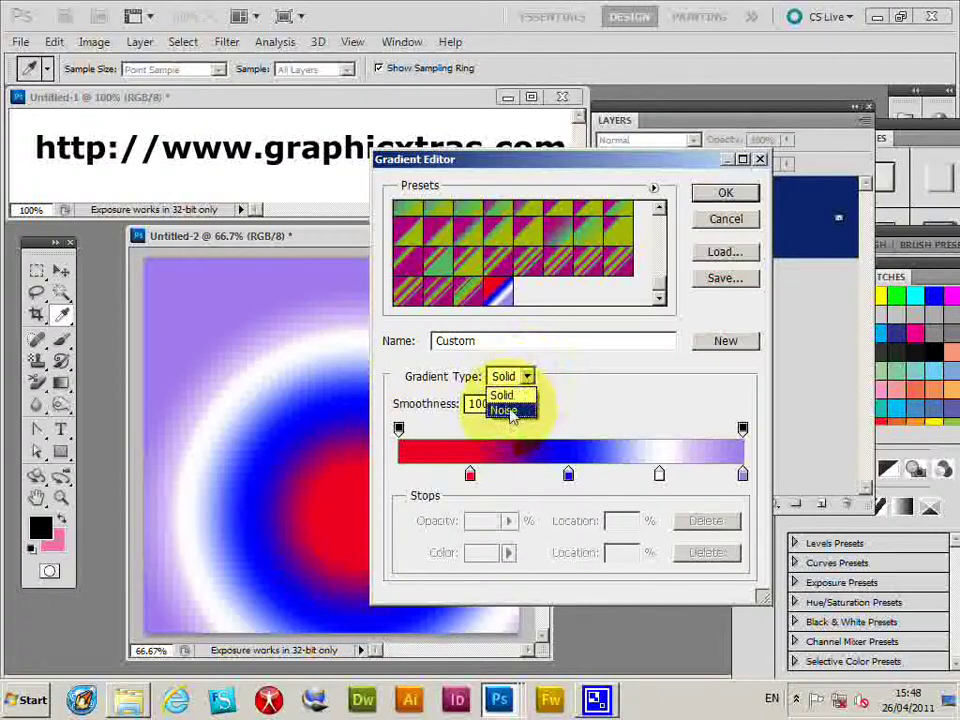
left_click(508, 412)
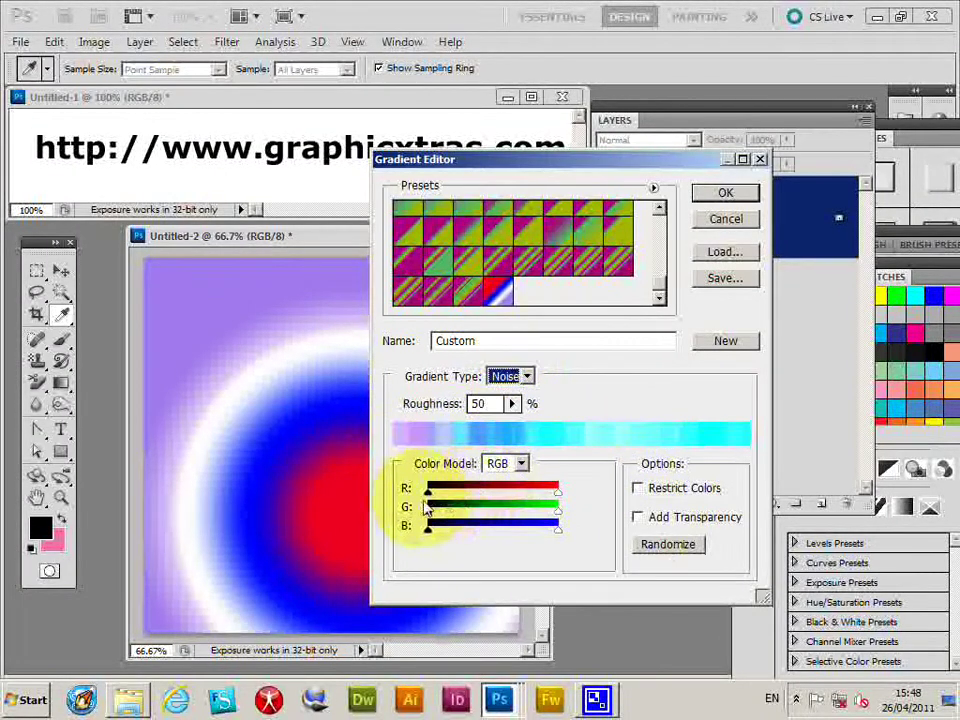
left_click_drag(430, 497, 488, 497)
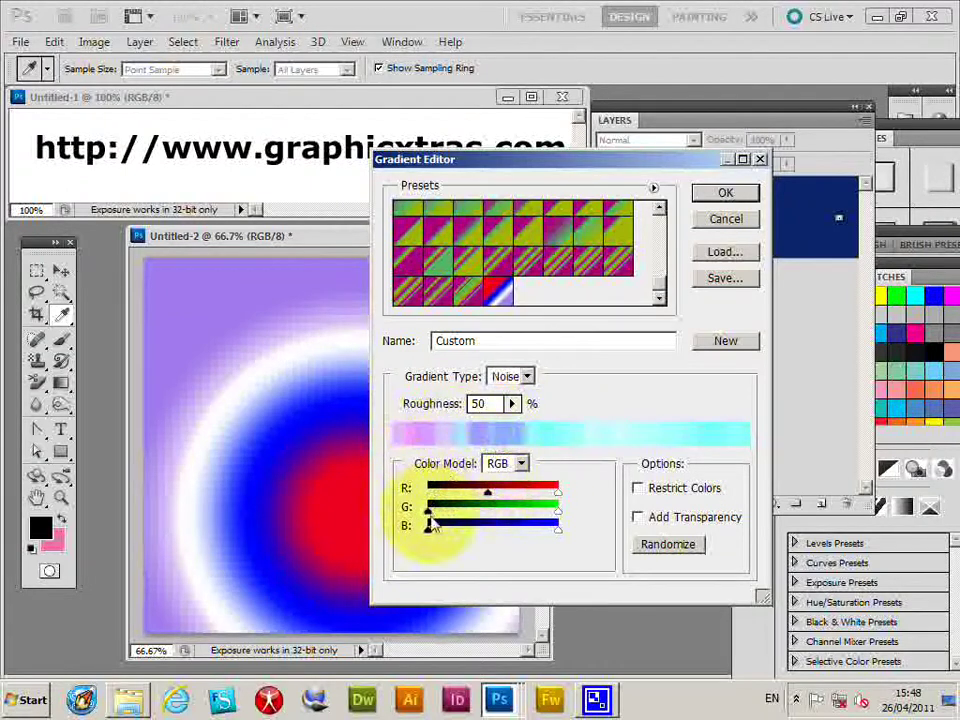
left_click_drag(430, 512, 520, 514)
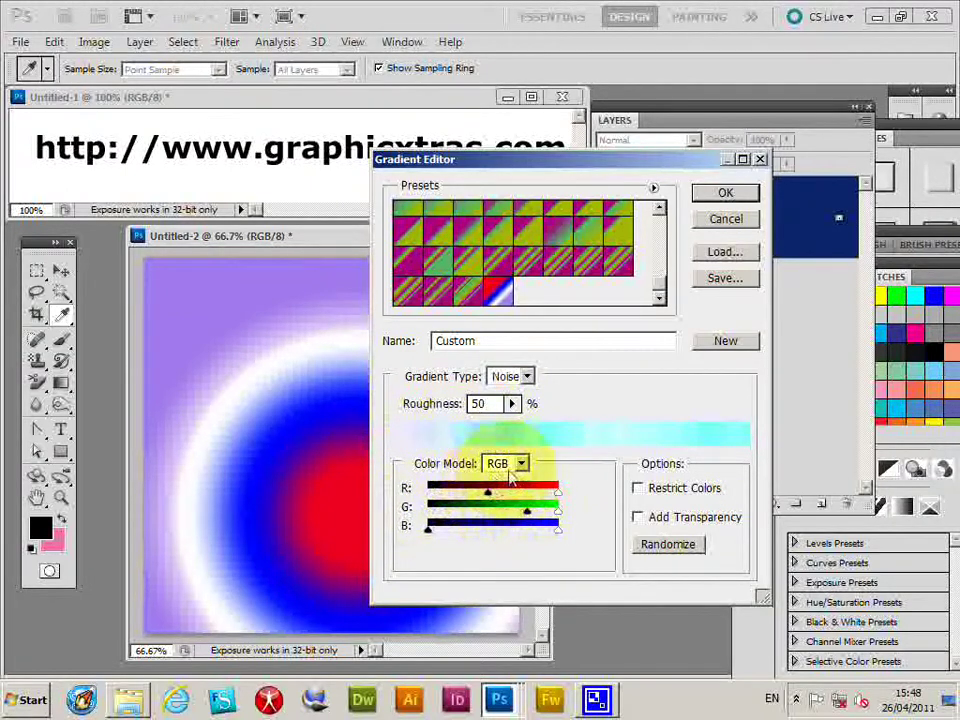
left_click(512, 463)
left_click(500, 495)
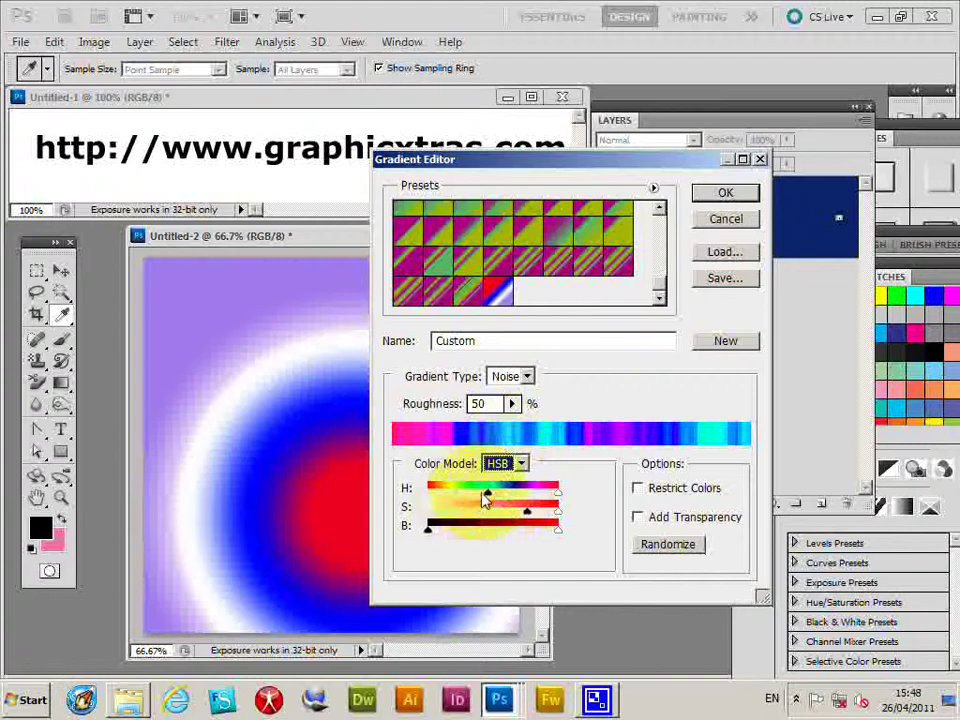
Adjust the hue range and randomize the noise colours repeatedly
mouse_move(484, 497)
left_mouse_down()
mouse_move(461, 495)
mouse_move(495, 493)
left_mouse_up()
left_click(670, 544)
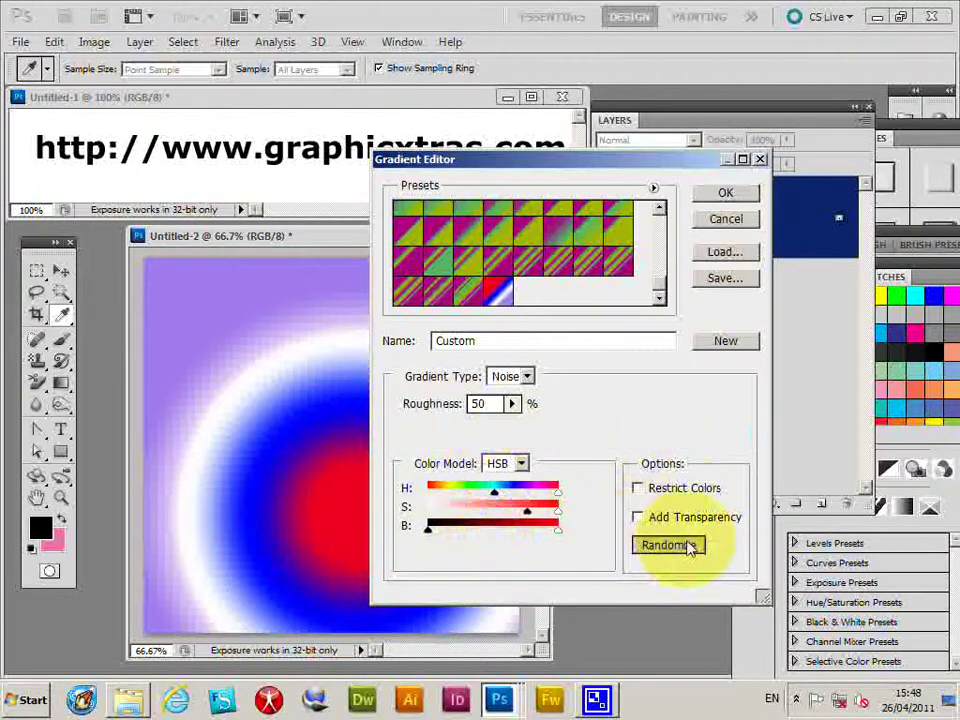
left_click(680, 546)
left_click(682, 548)
left_click(684, 550)
left_click(684, 550)
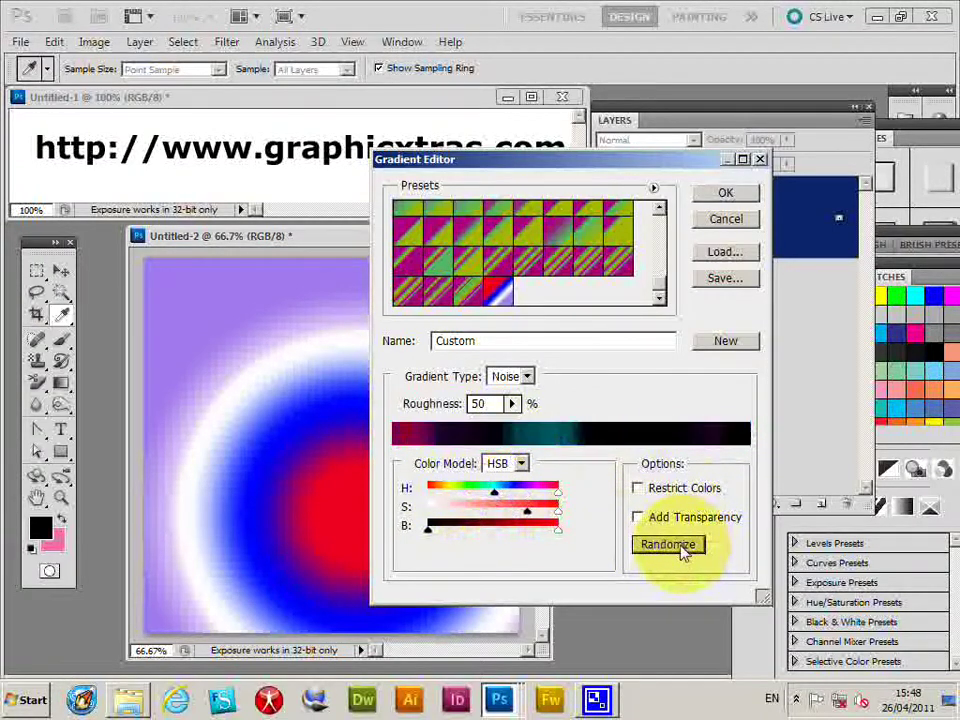
left_click(683, 549)
left_click(683, 549)
left_click(683, 550)
left_click(683, 549)
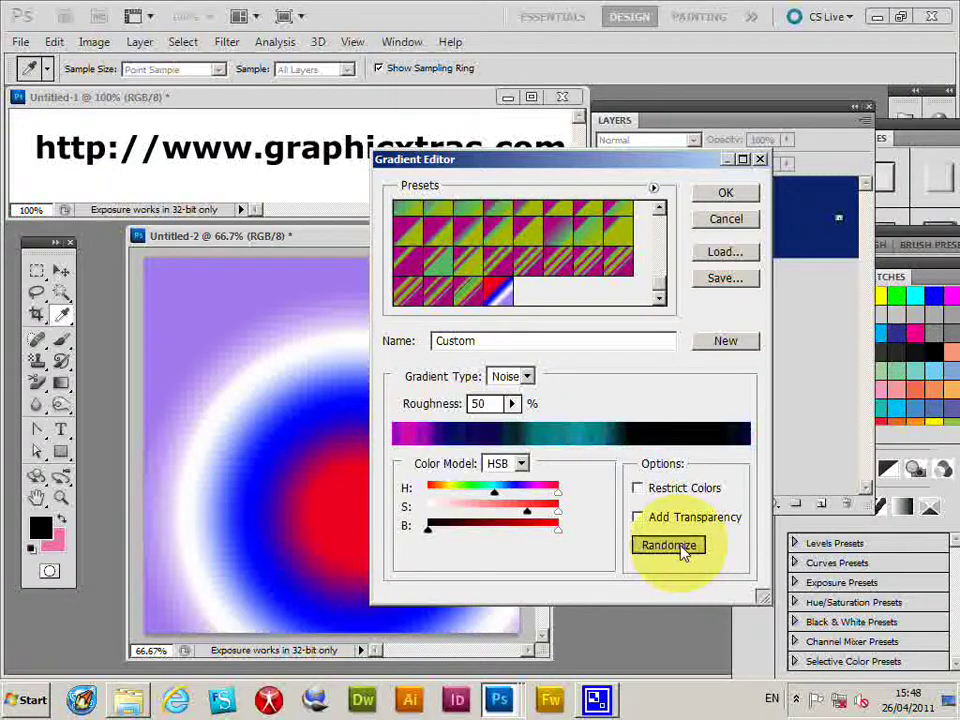
left_click(682, 547)
Accept the noise gradient and draw radial rings centred near the lower right
left_click(726, 192)
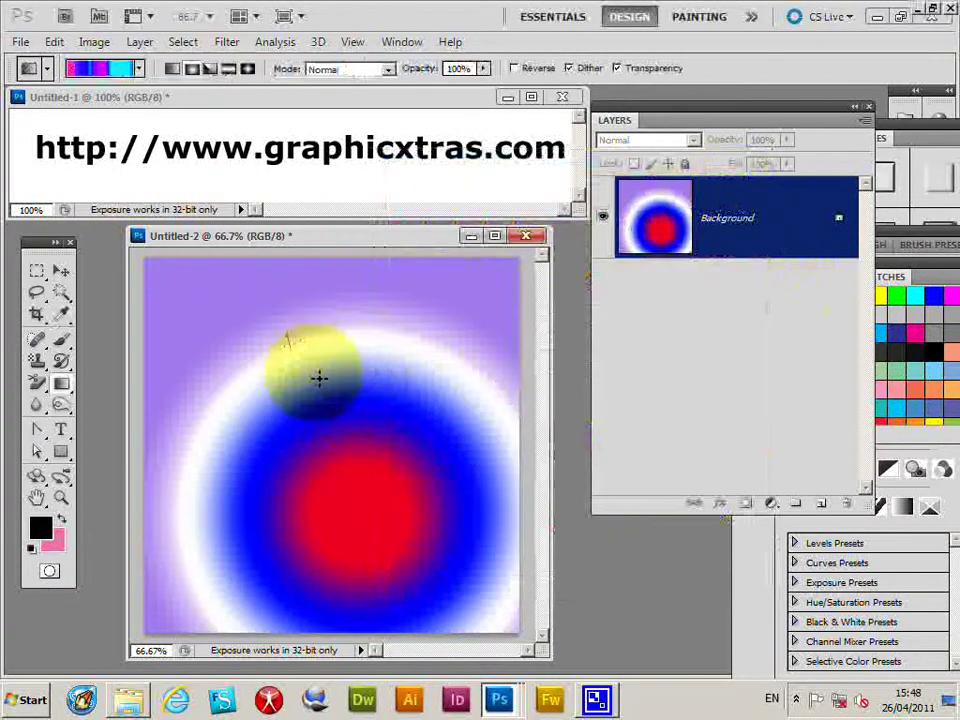
left_click_drag(288, 335, 478, 456)
left_click_drag(468, 542, 215, 293)
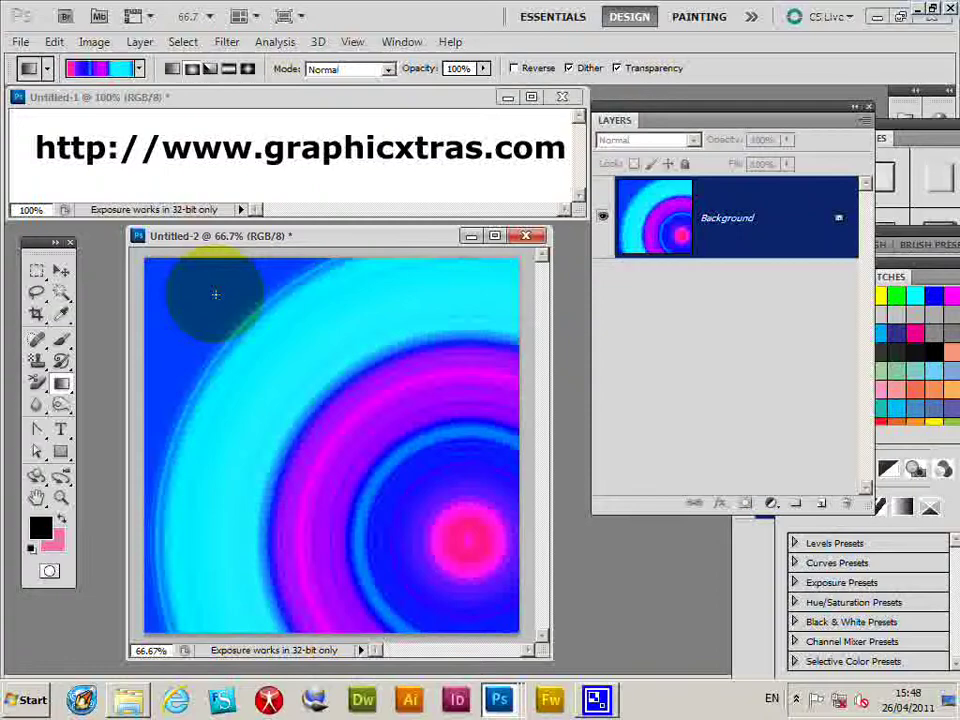
Choose the pink-green preset from the gradient picker
left_click(139, 68)
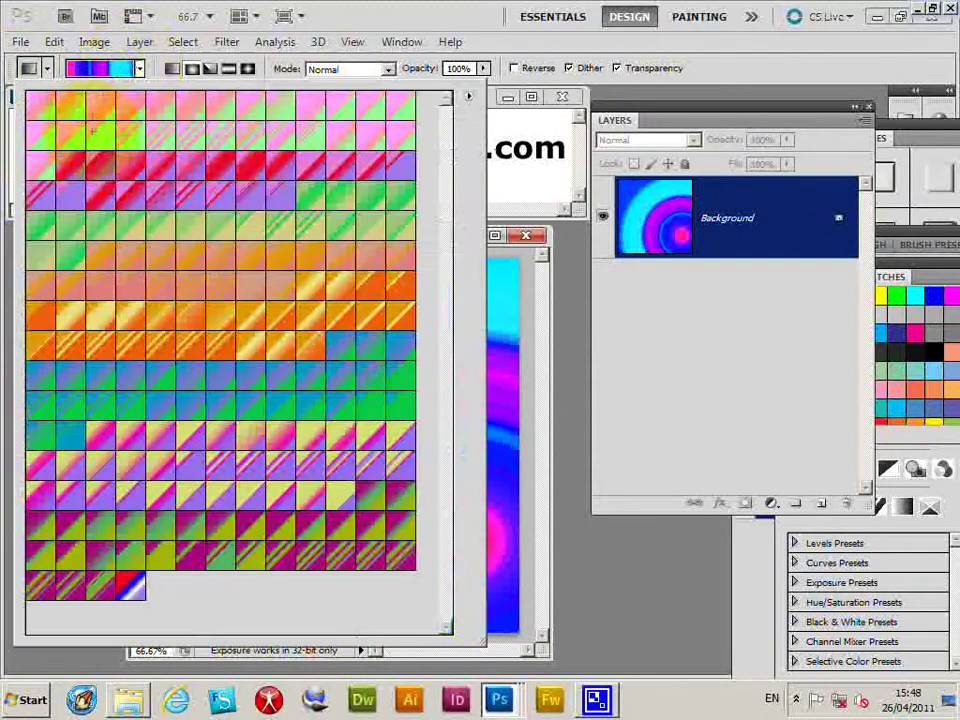
left_click(100, 135)
left_click(578, 428)
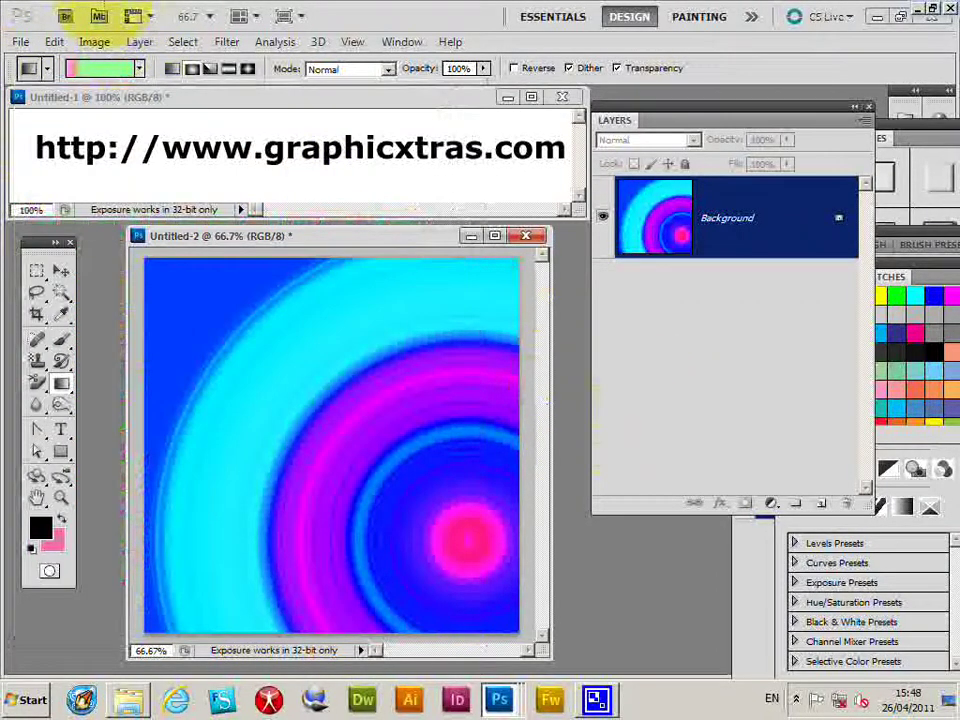